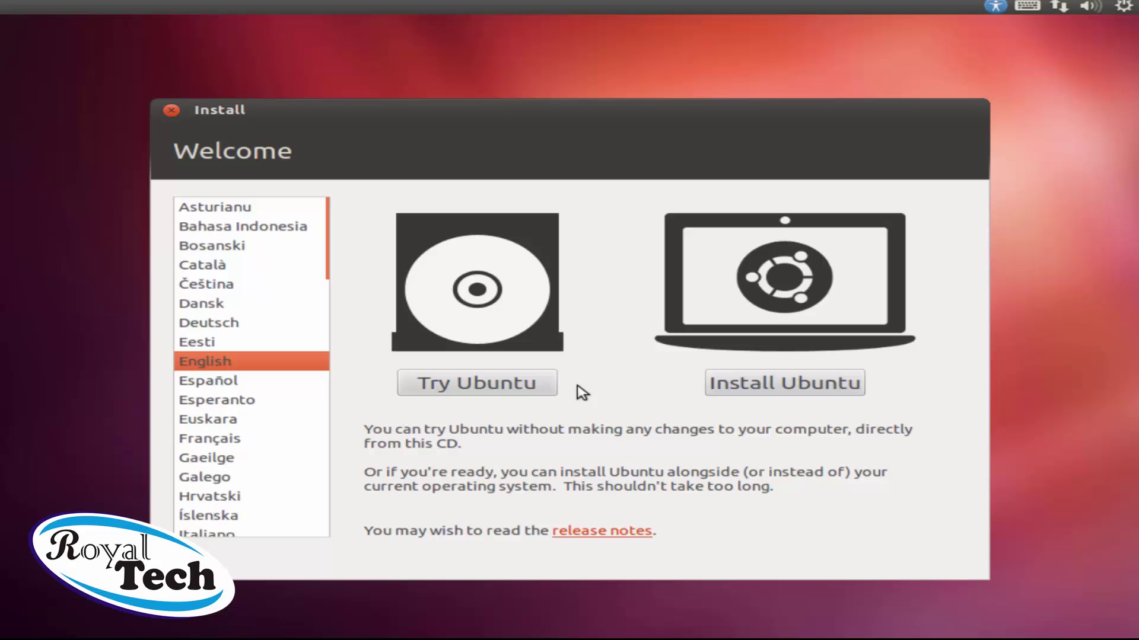
Choose Try Ubuntu to boot the live desktop without installing
click(504, 391)
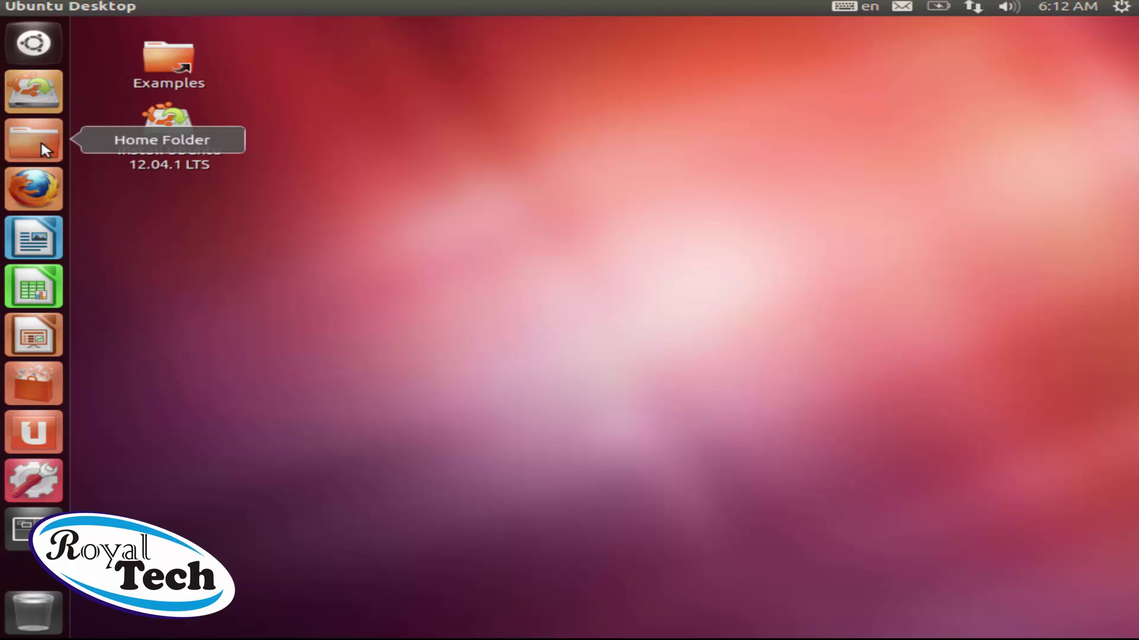
click(36, 43)
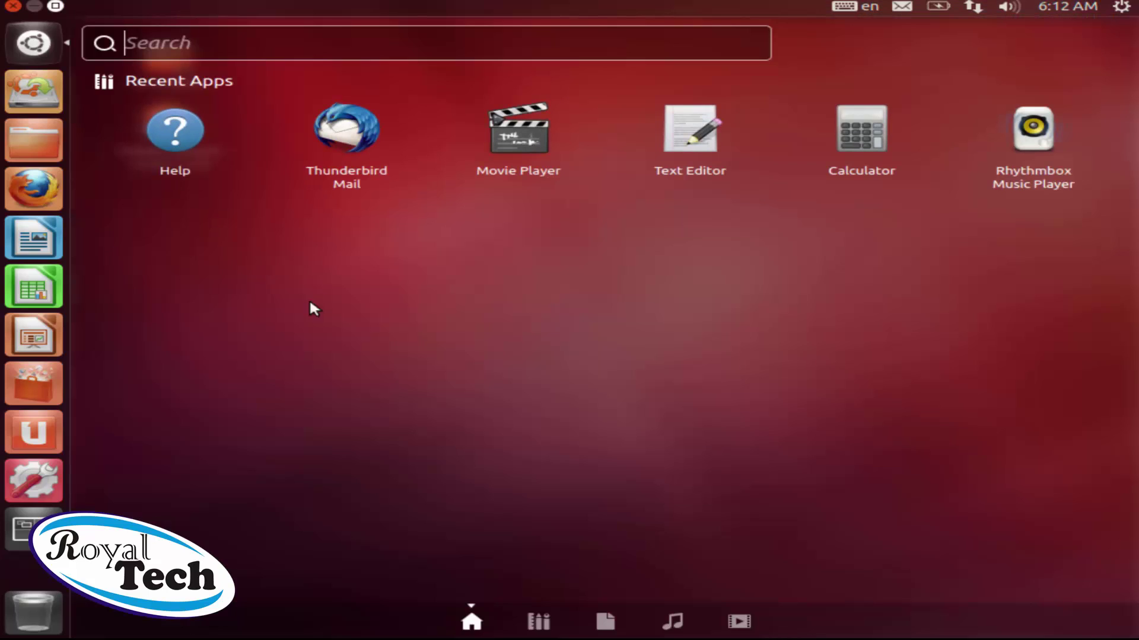
click(538, 622)
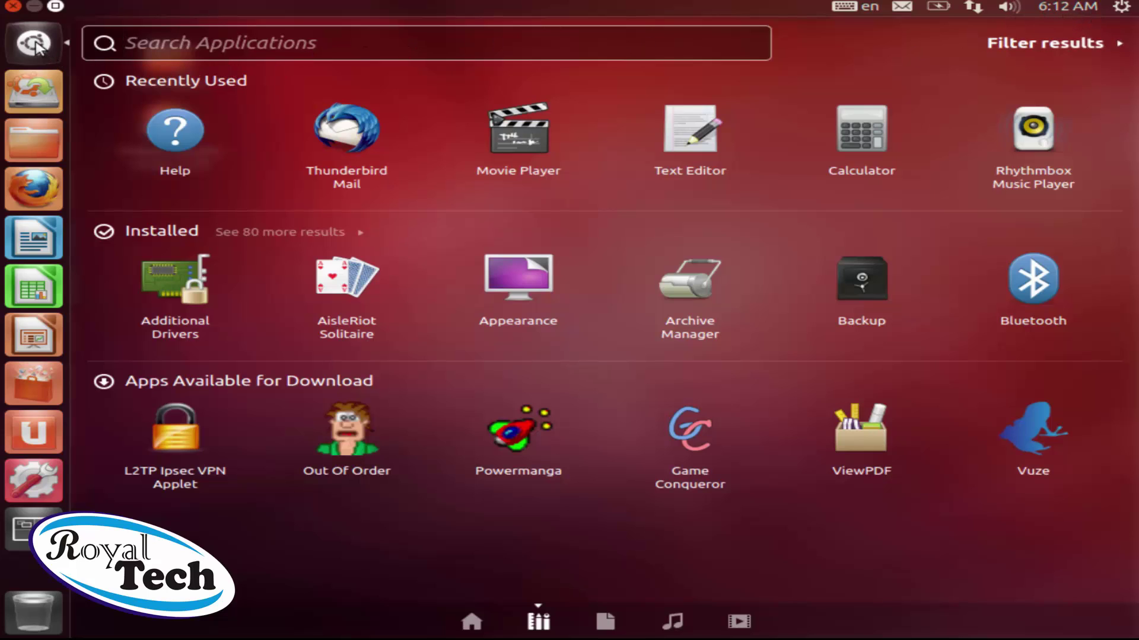
click(34, 43)
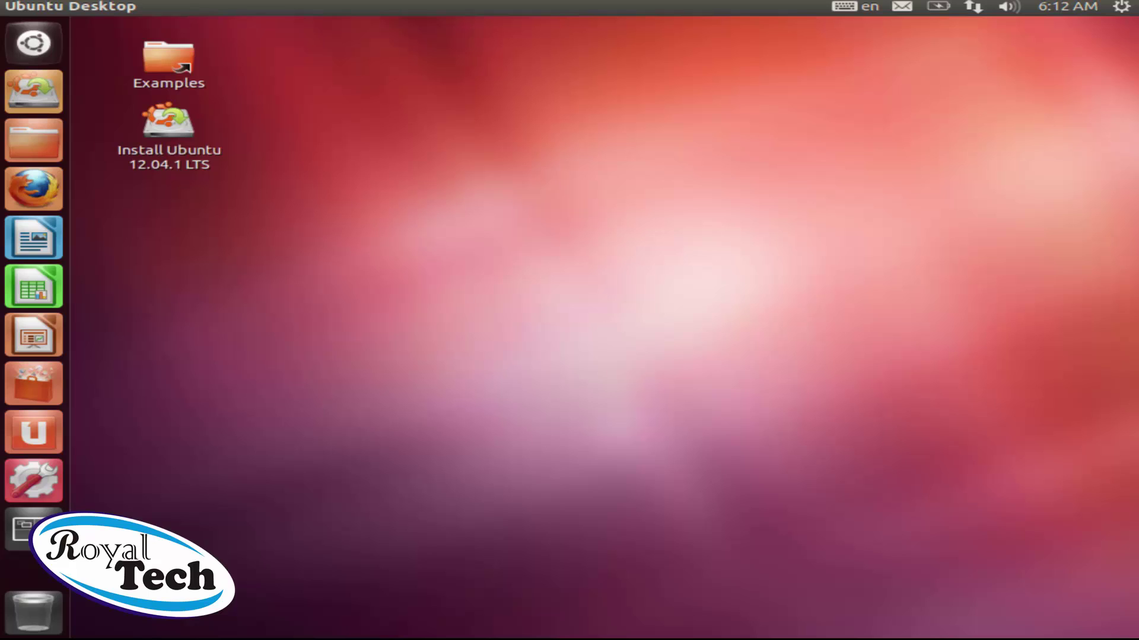
Launch Install Ubuntu 12.04.1 LTS from the desktop and continue in English
double_click(169, 125)
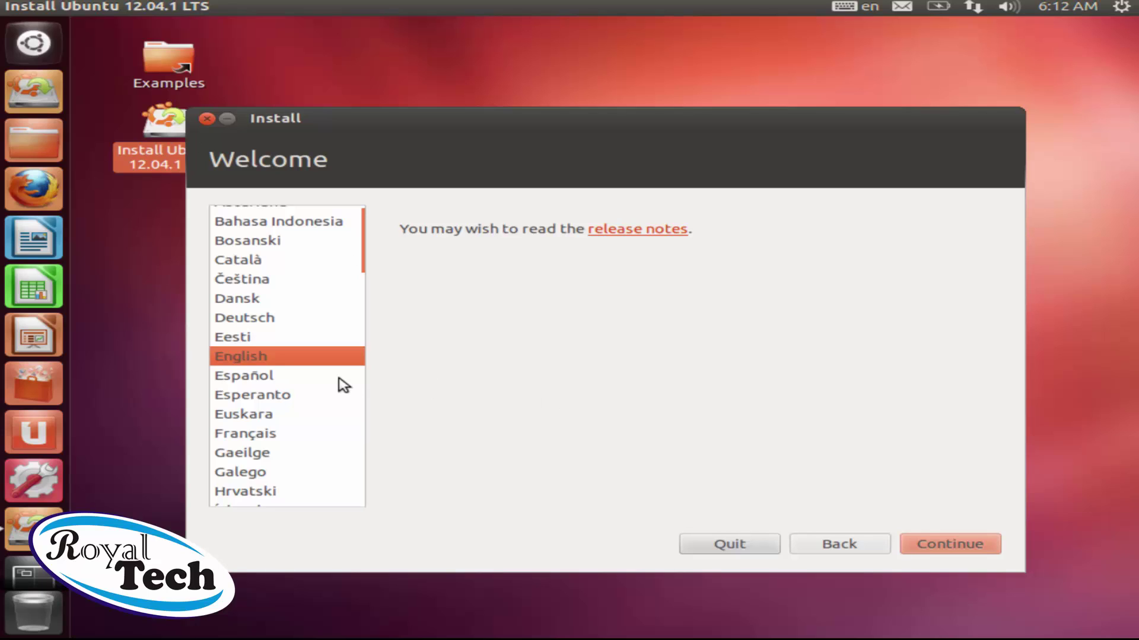
click(964, 544)
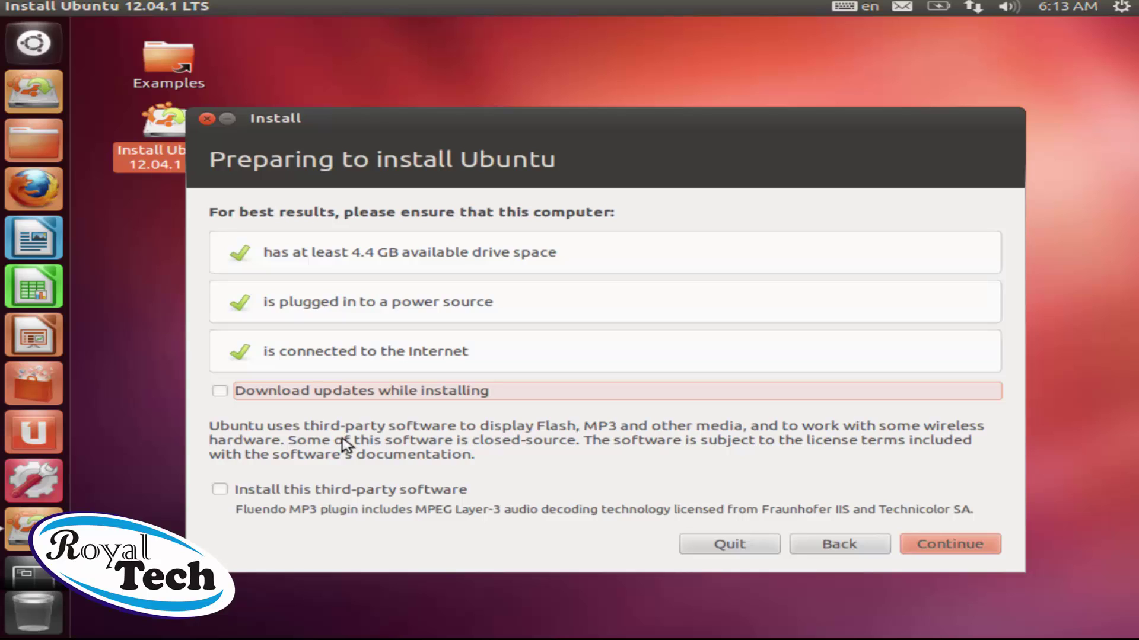
Move to Installation type, look at Erase disk, then pick Something else
click(932, 544)
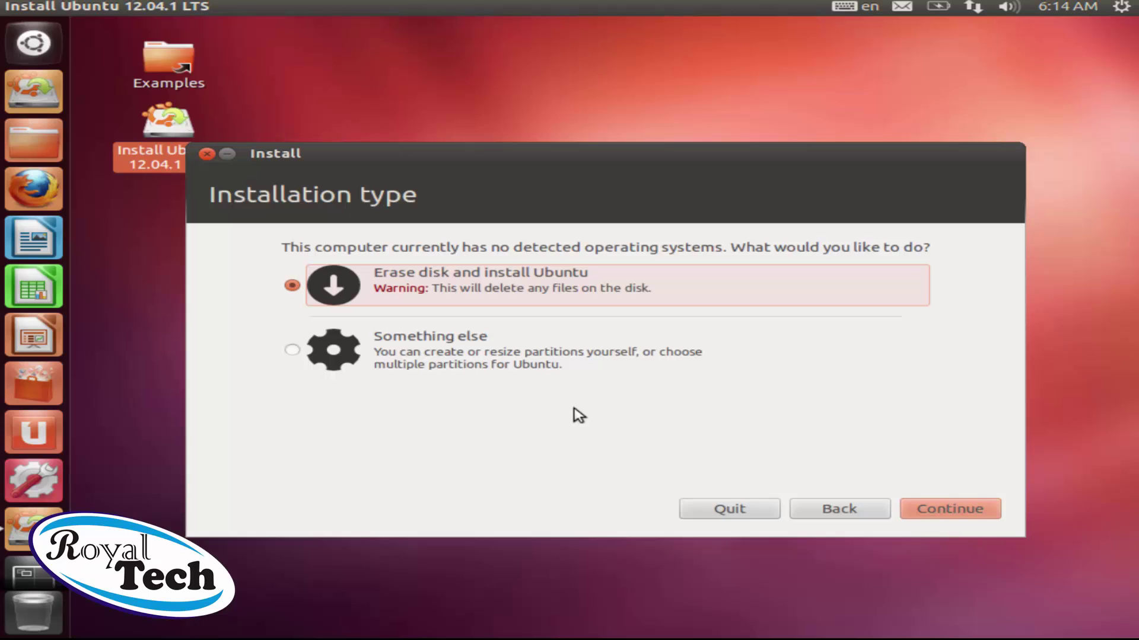
click(966, 516)
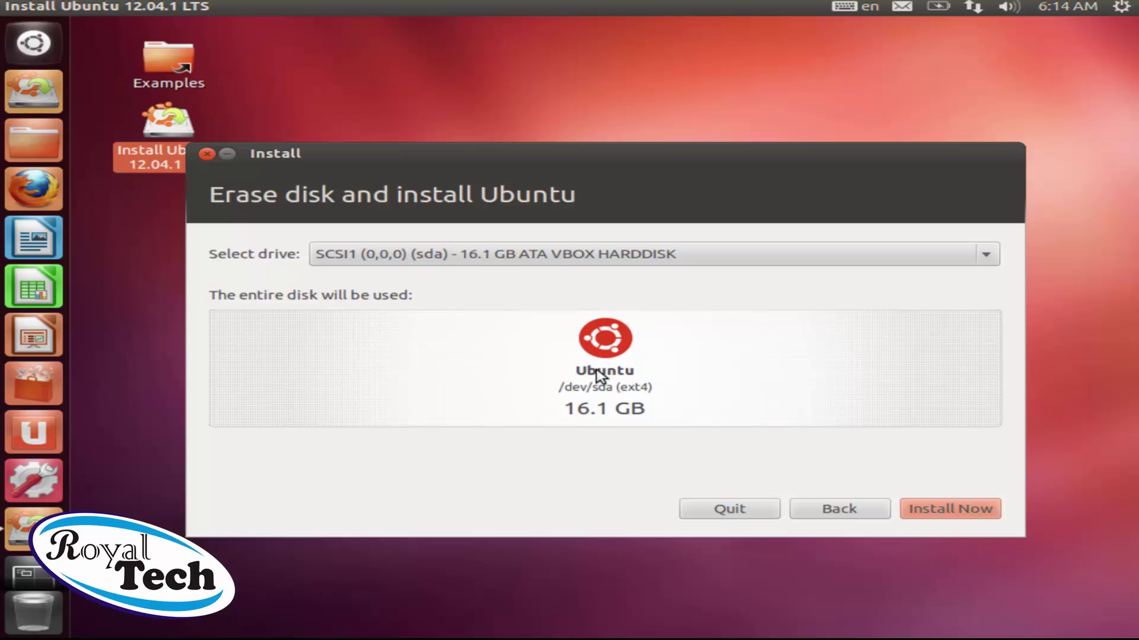
click(820, 508)
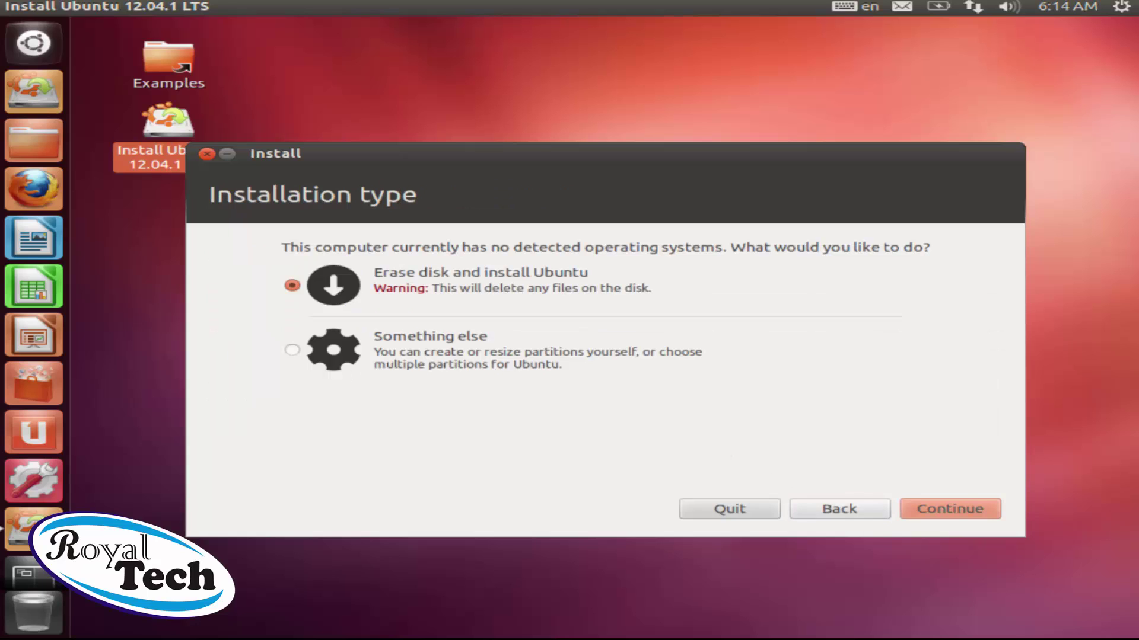
click(350, 359)
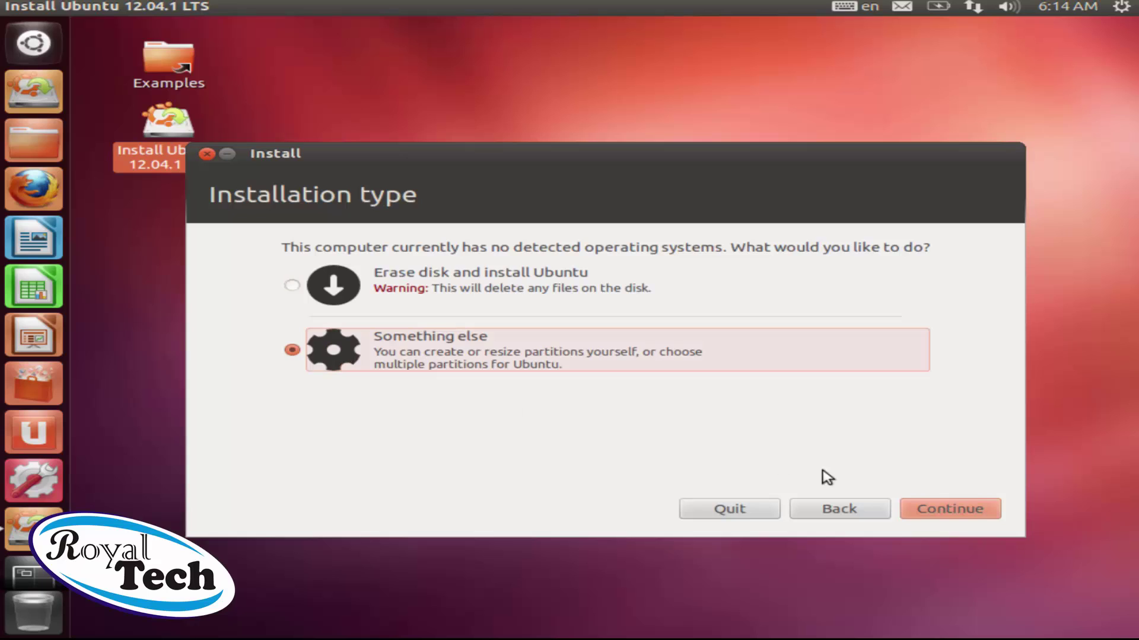
Create a new empty partition table on /dev/sda and select the 16106 MB free space
click(946, 510)
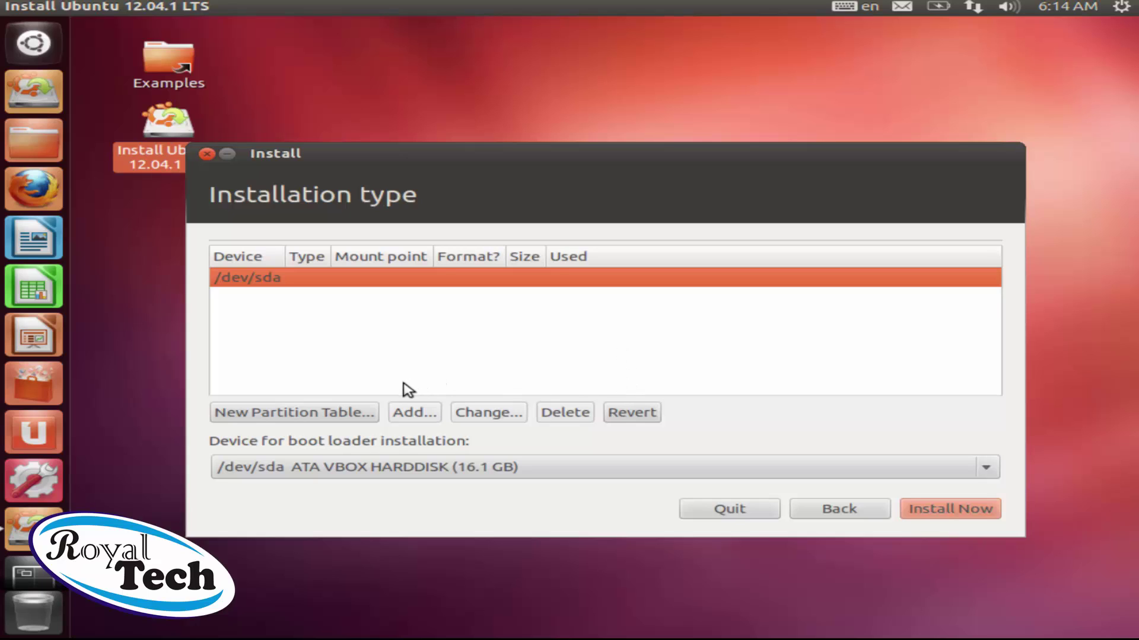
click(319, 423)
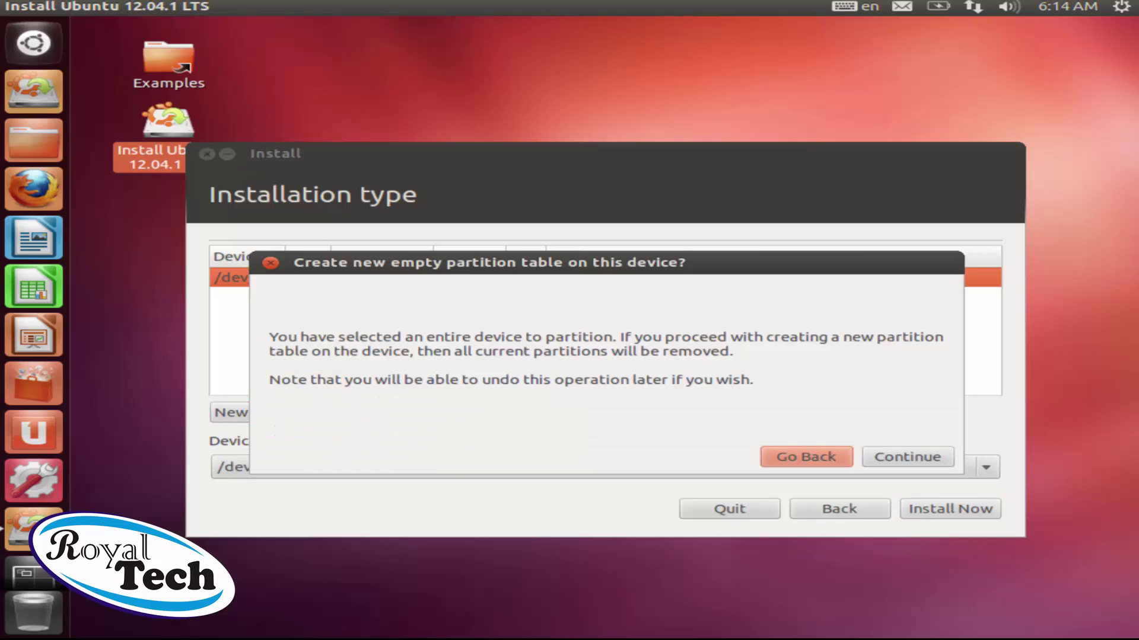
click(897, 458)
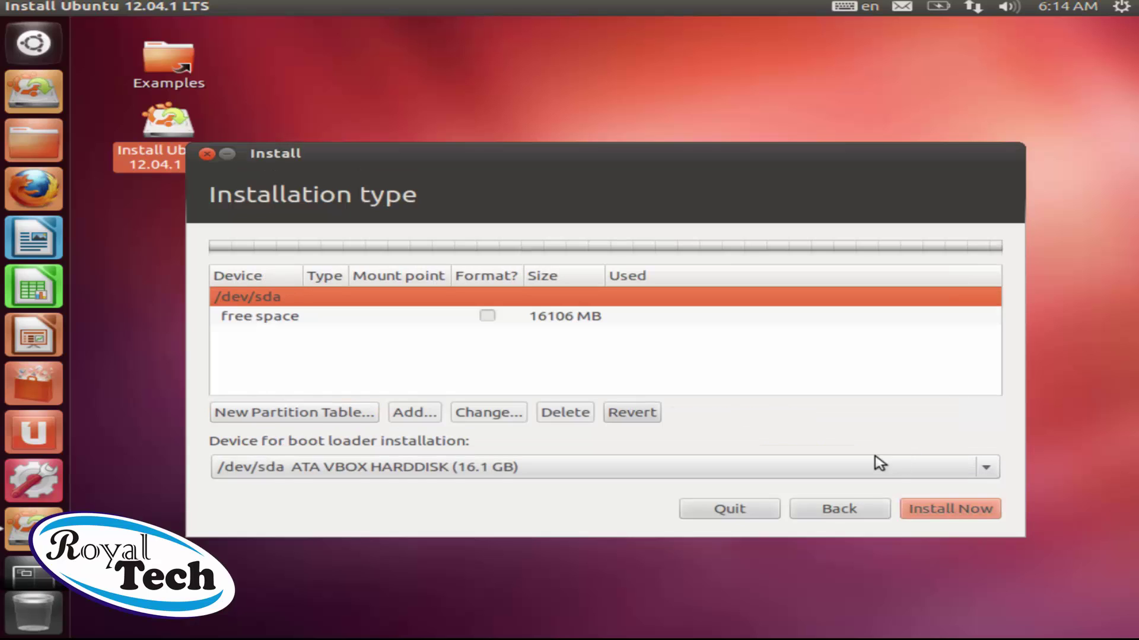
click(486, 318)
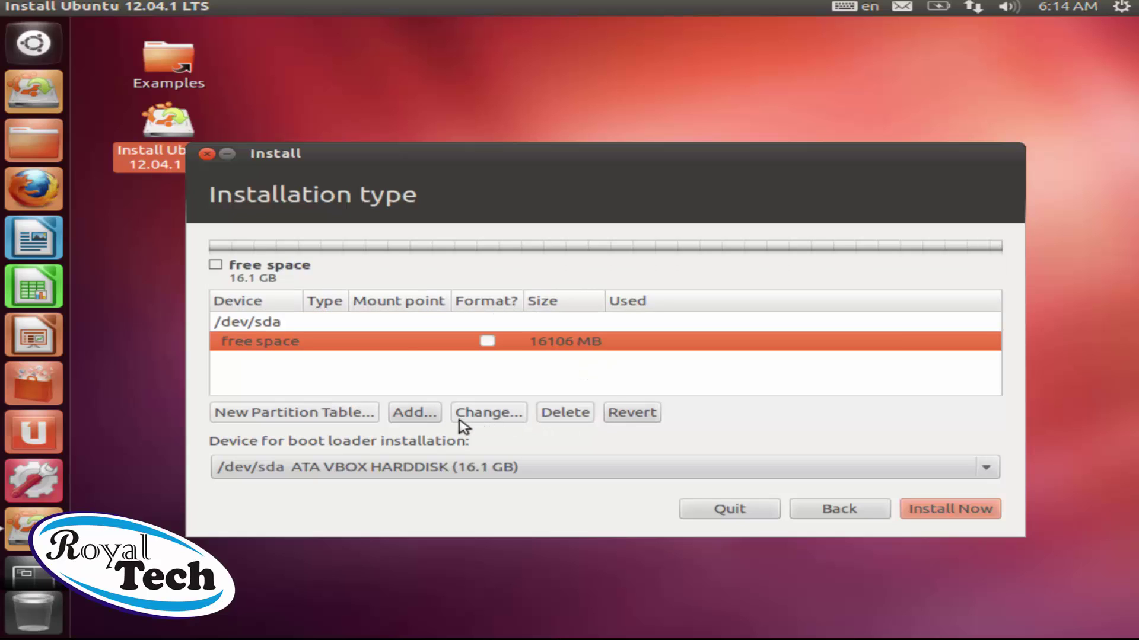
Add a 6000 MB partition mounted at / in the free space
click(426, 414)
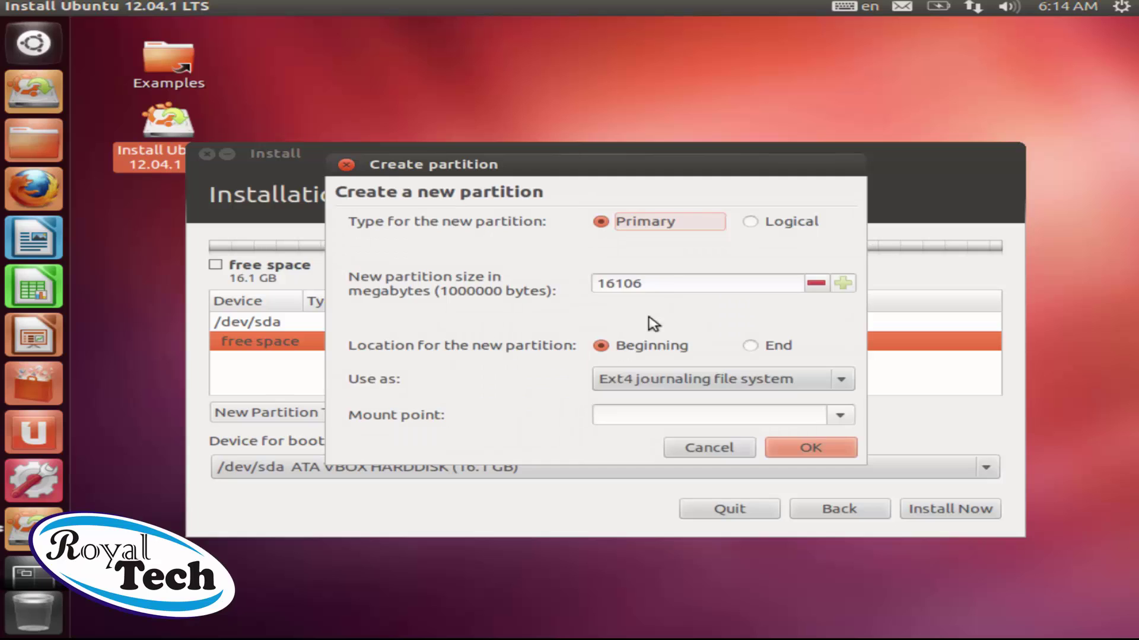
click(660, 283)
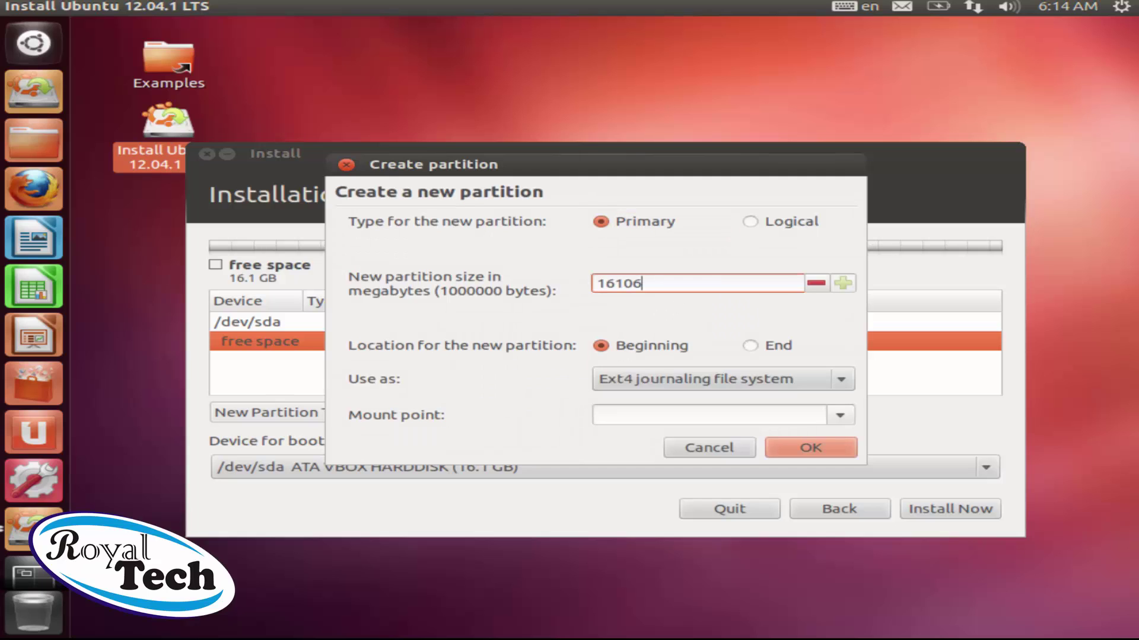
key(BackSpace)
key(BackSpace)
key(BackSpace)
key(BackSpace)
key(BackSpace)
text(6000)
click(839, 415)
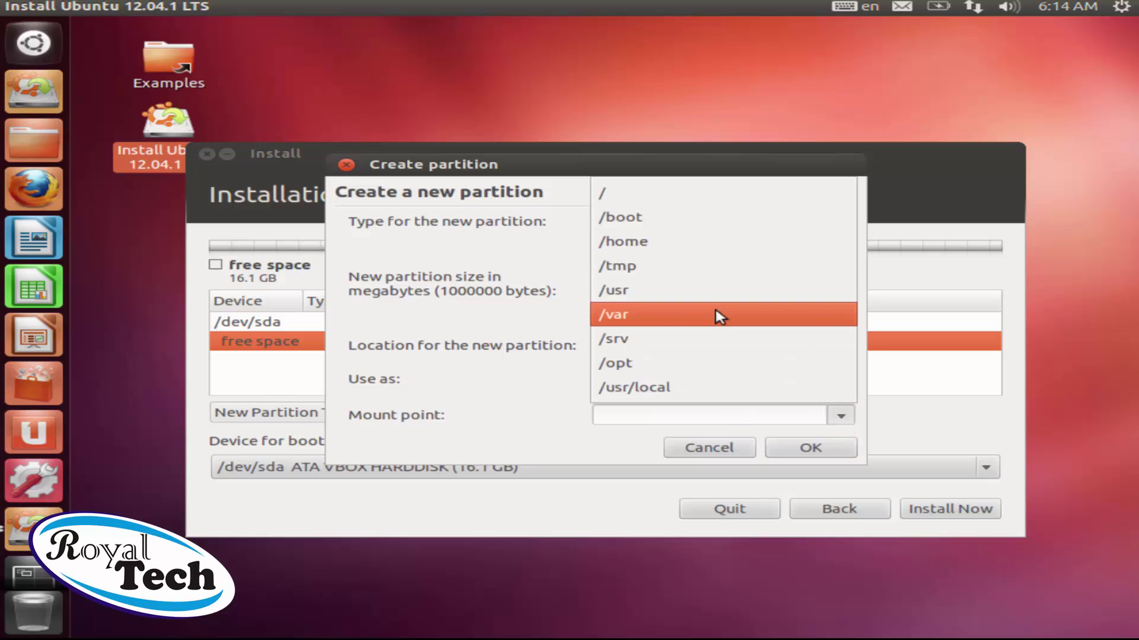
click(624, 197)
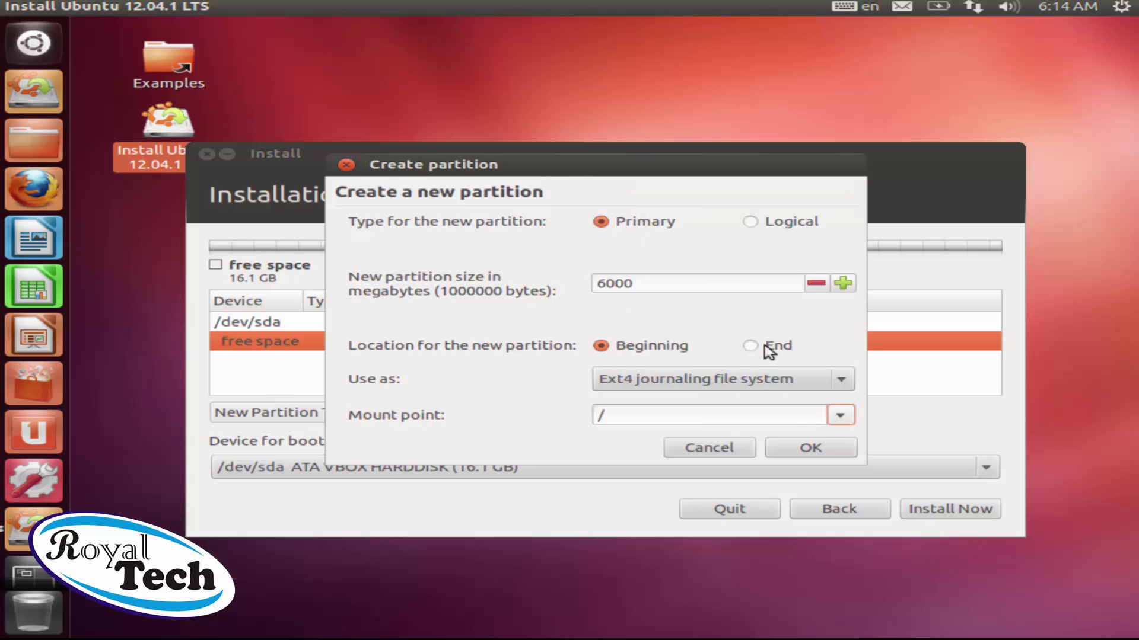
click(808, 447)
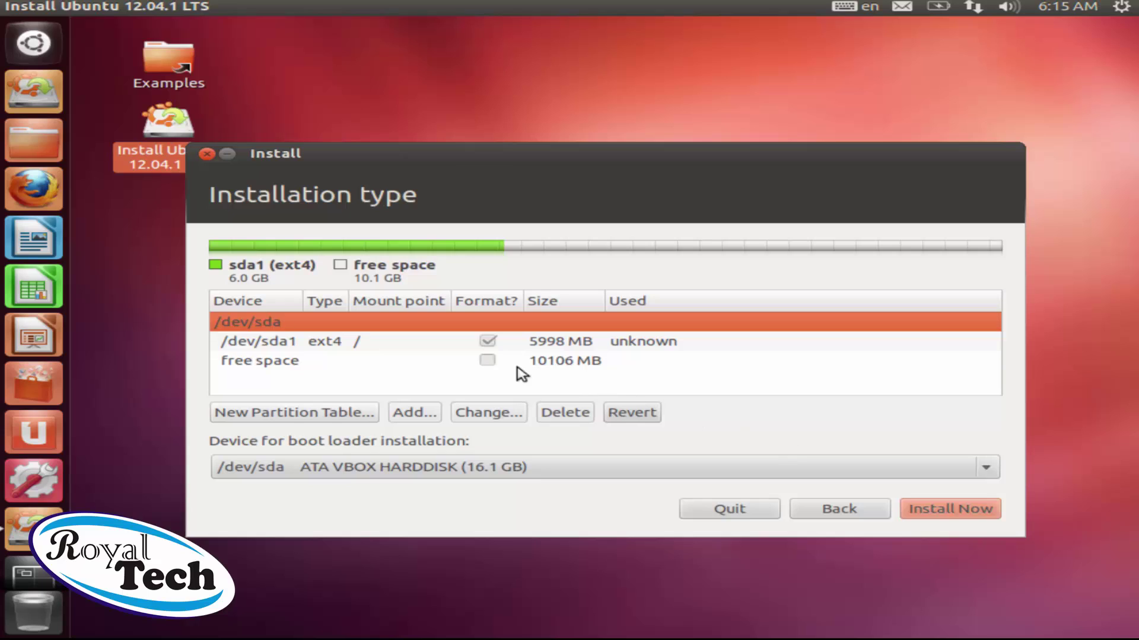
click(325, 361)
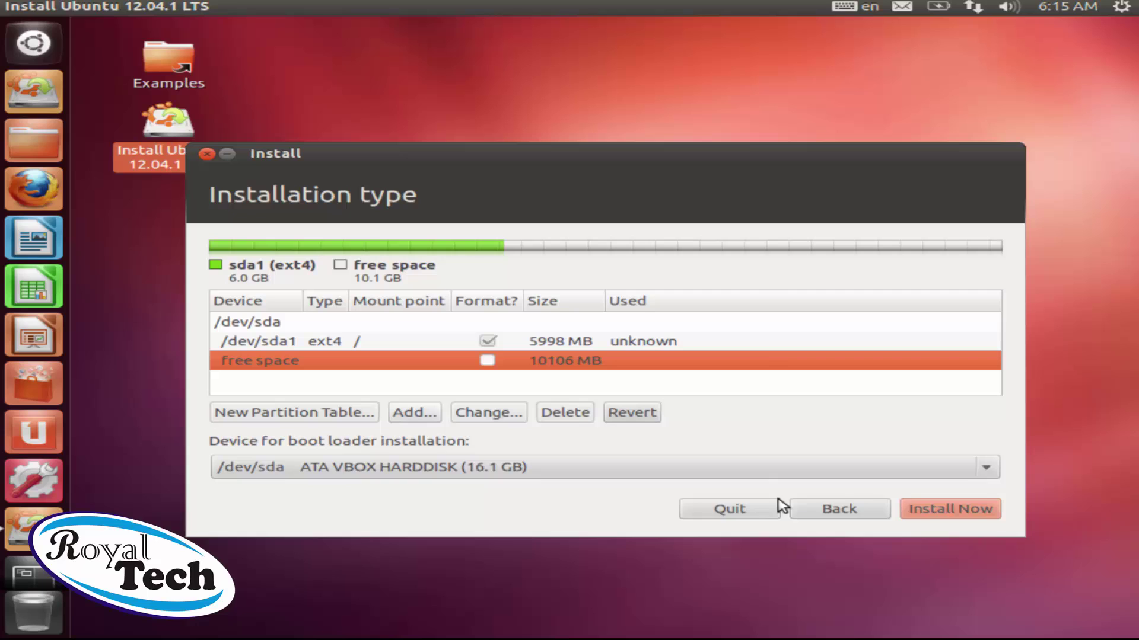
Go back, keep 'Erase disk and install Ubuntu', and choose Install Now
click(808, 512)
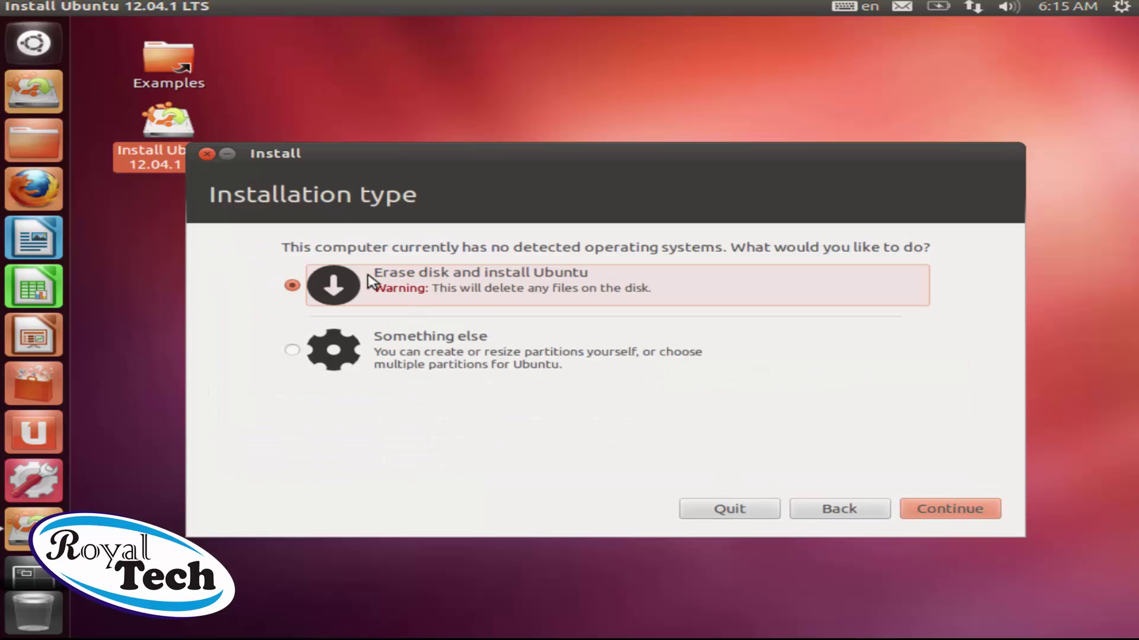
click(941, 515)
click(933, 504)
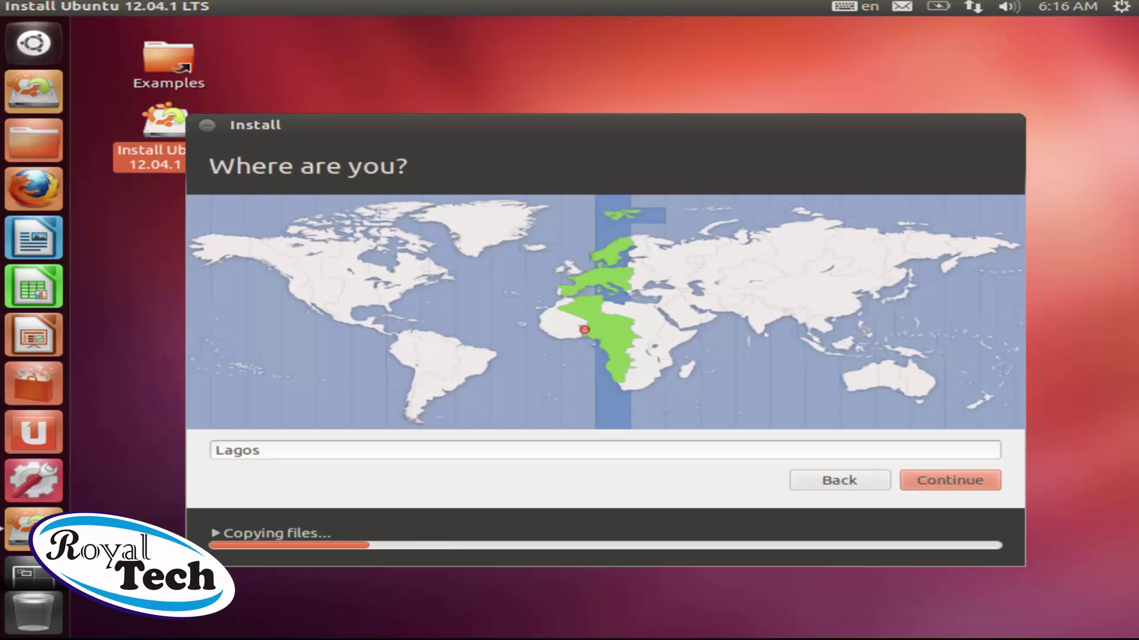
Accept Lagos as the location and English (US) as the keyboard layout
click(947, 481)
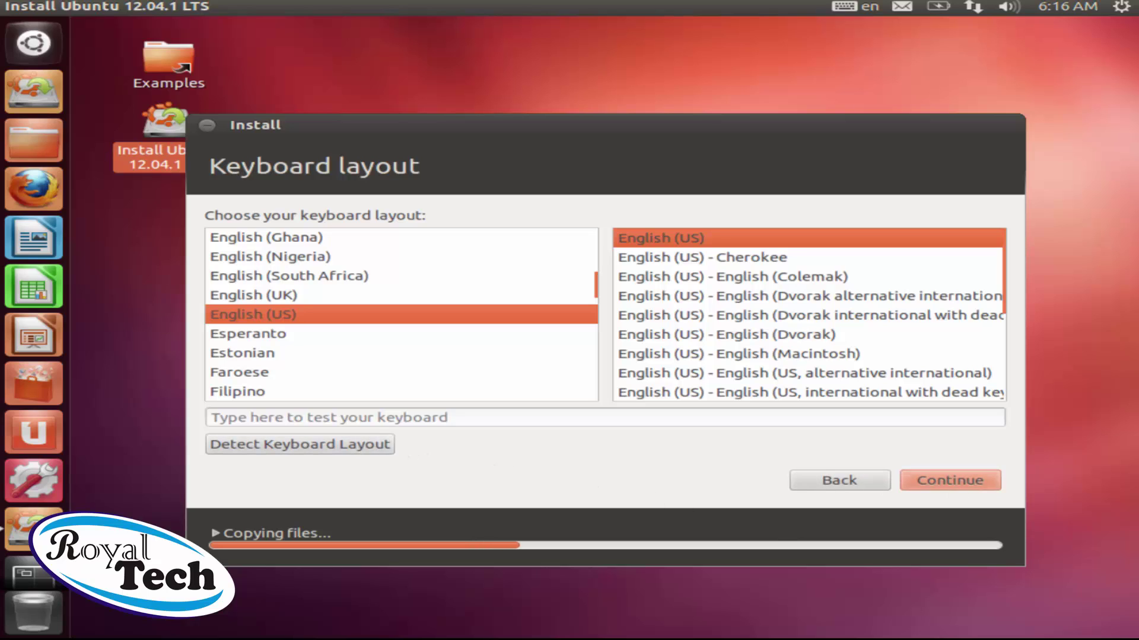
click(956, 479)
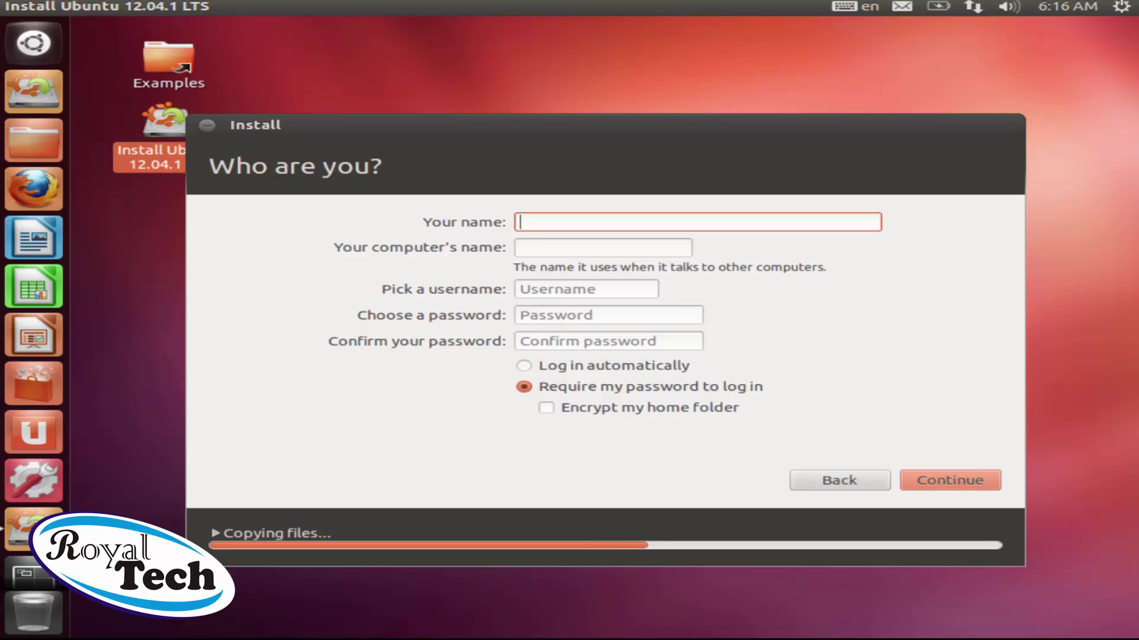
Enter the user's name and trim '-VirtualBox' from the computer name
text(Royaltech)
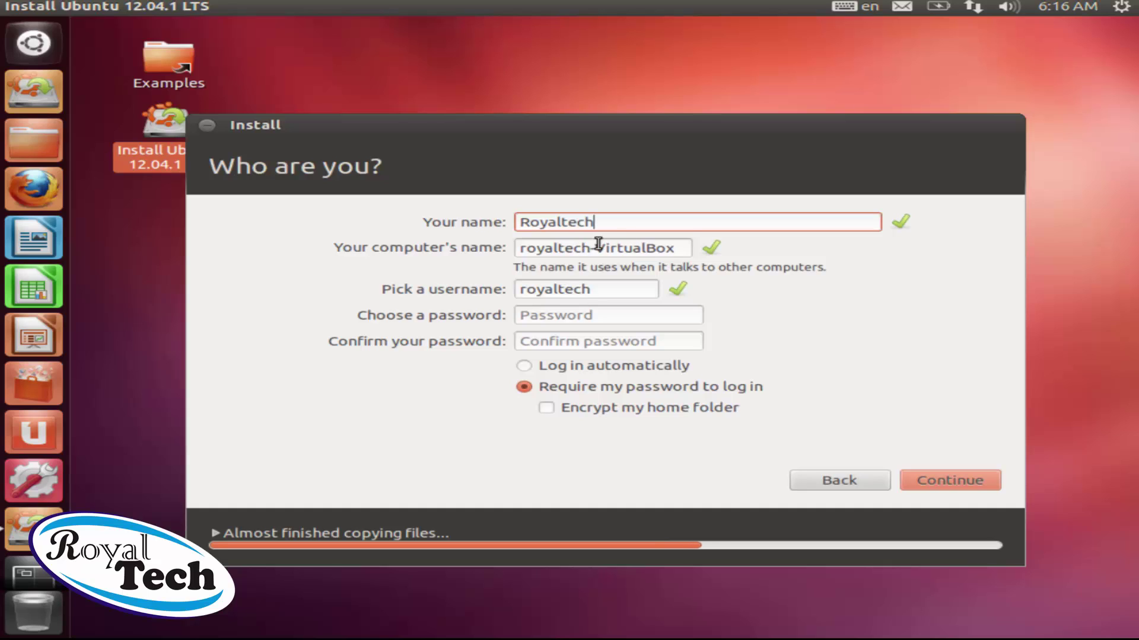
drag(605, 249, 703, 256)
key(BackSpace)
key(BackSpace)
key(BackSpace)
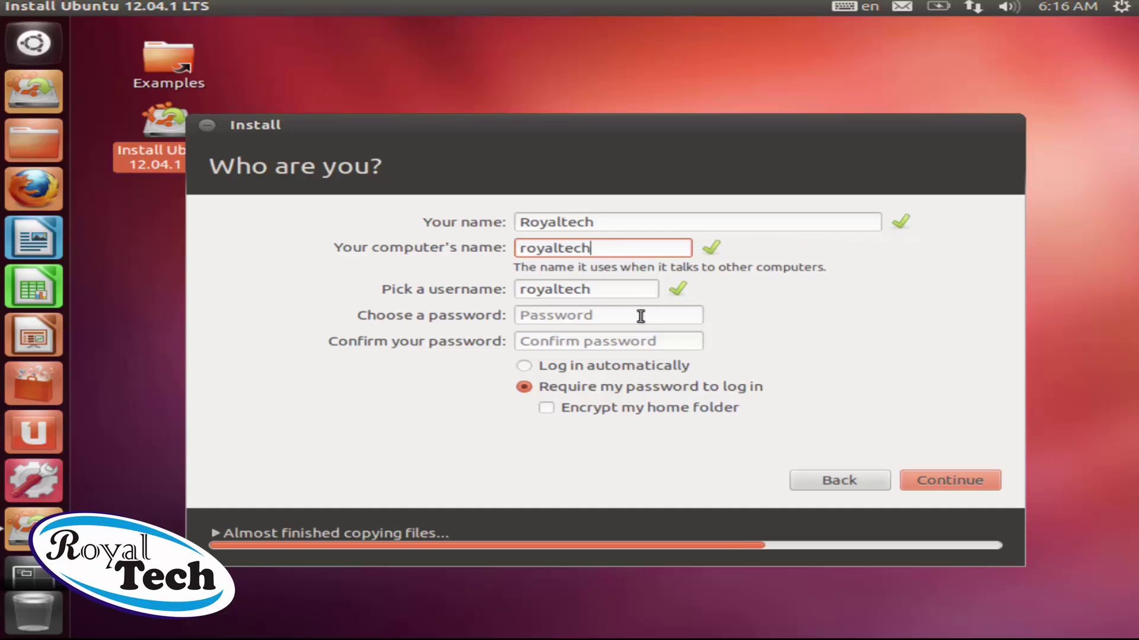
Enter and confirm the account password, then submit the account details
click(578, 315)
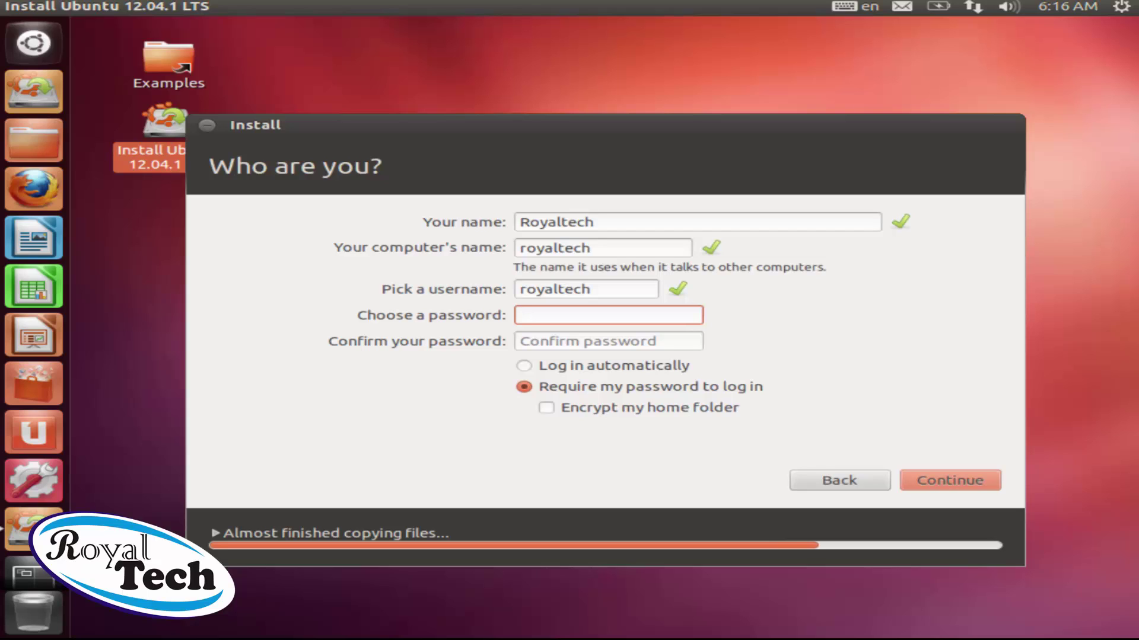
text(12345)
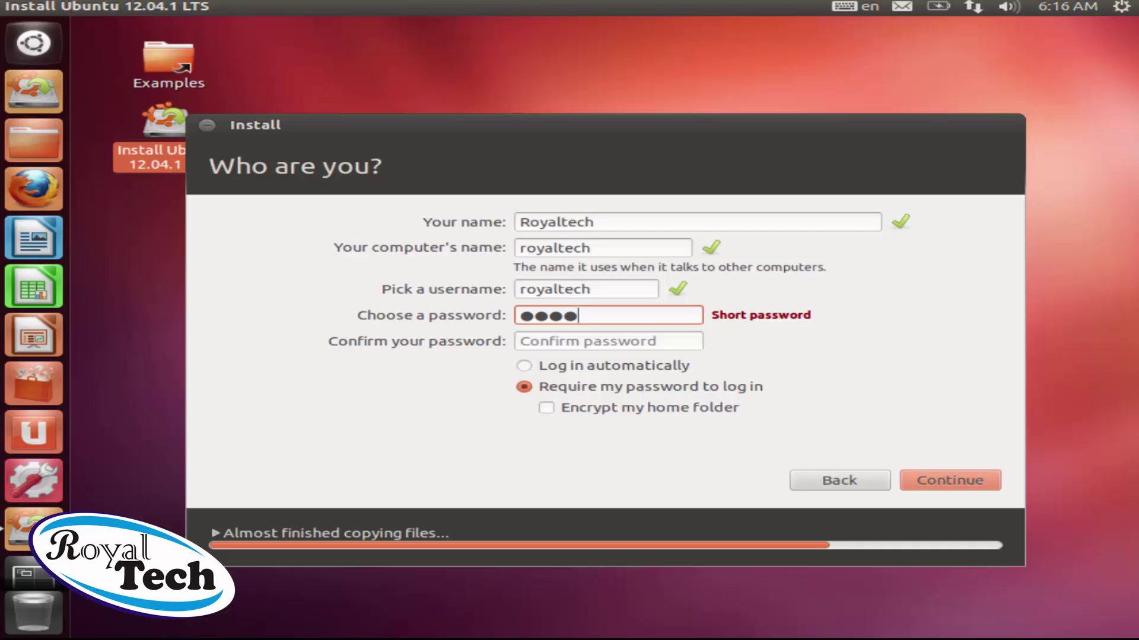
key(Tab)
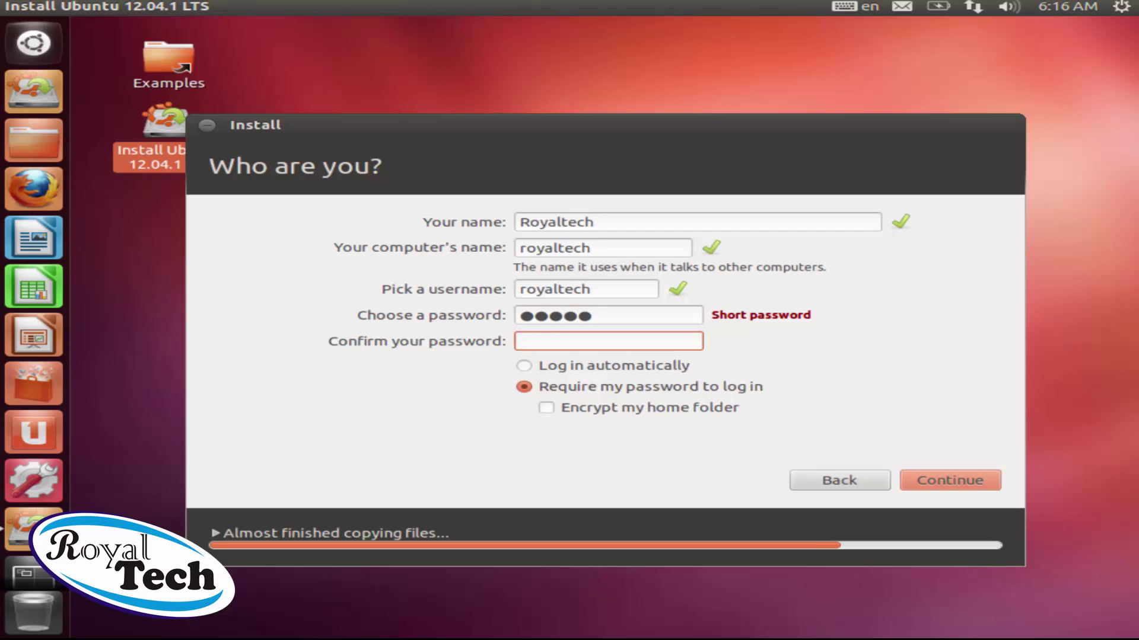
text(12345)
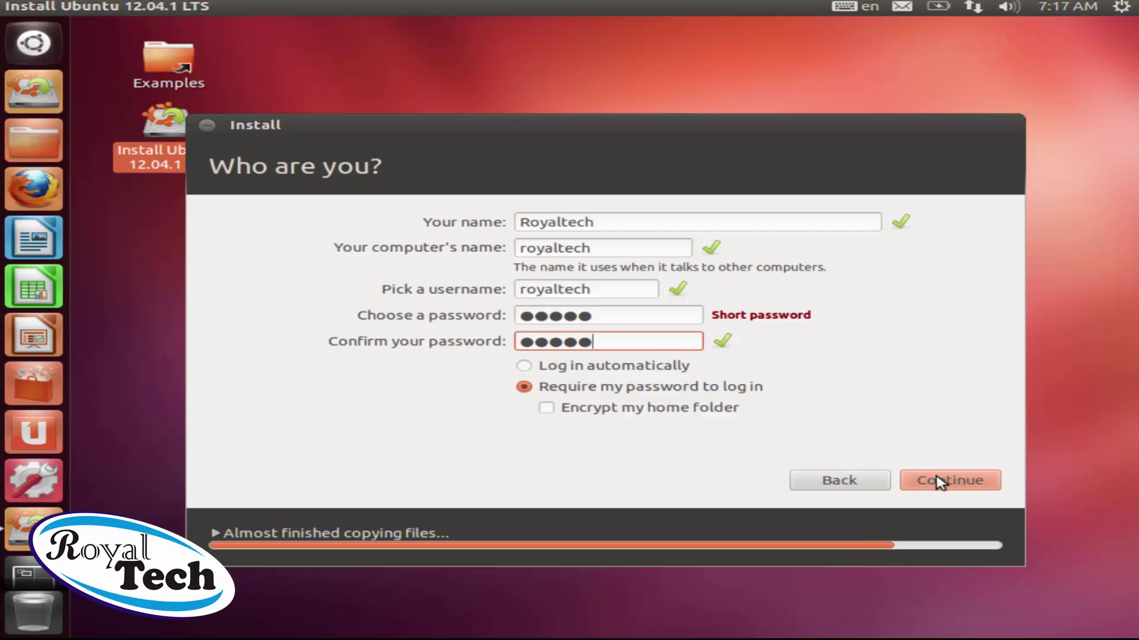
click(937, 481)
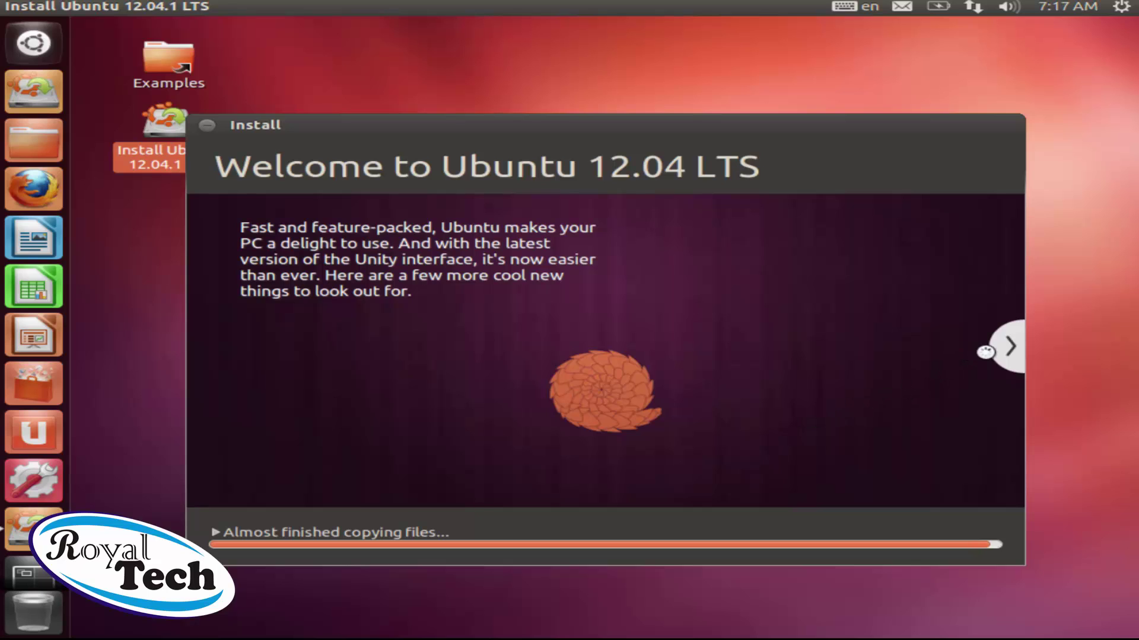
Advance the installation slideshow toward the Shotwell photos slide
click(1010, 346)
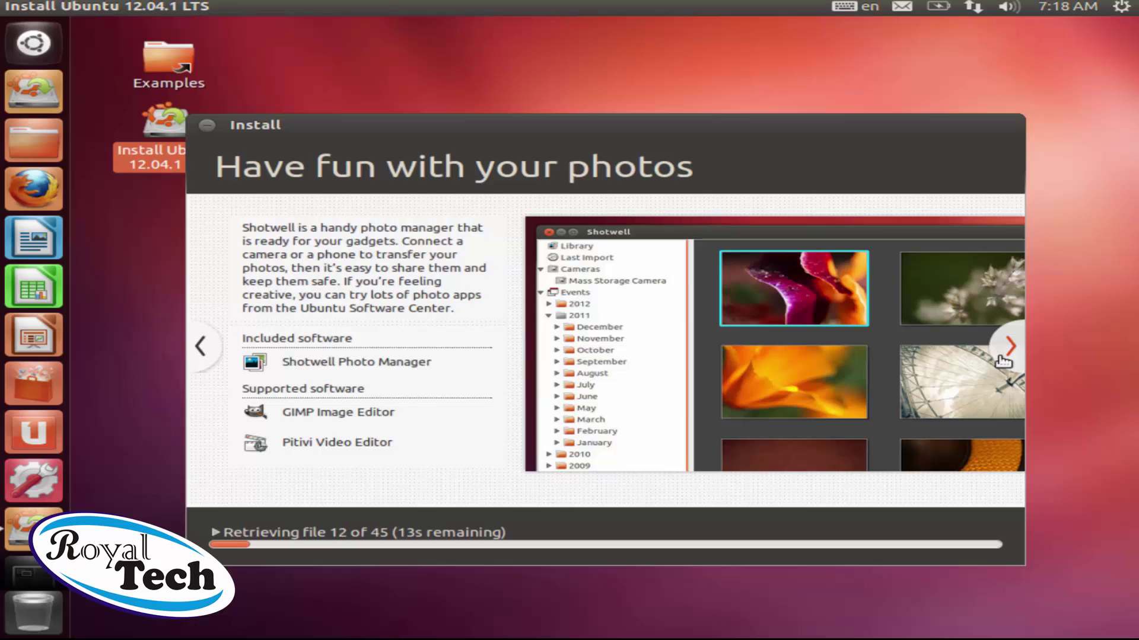
Advance the slideshow through the personal cloud slide to 'Take your music with you'
click(1001, 357)
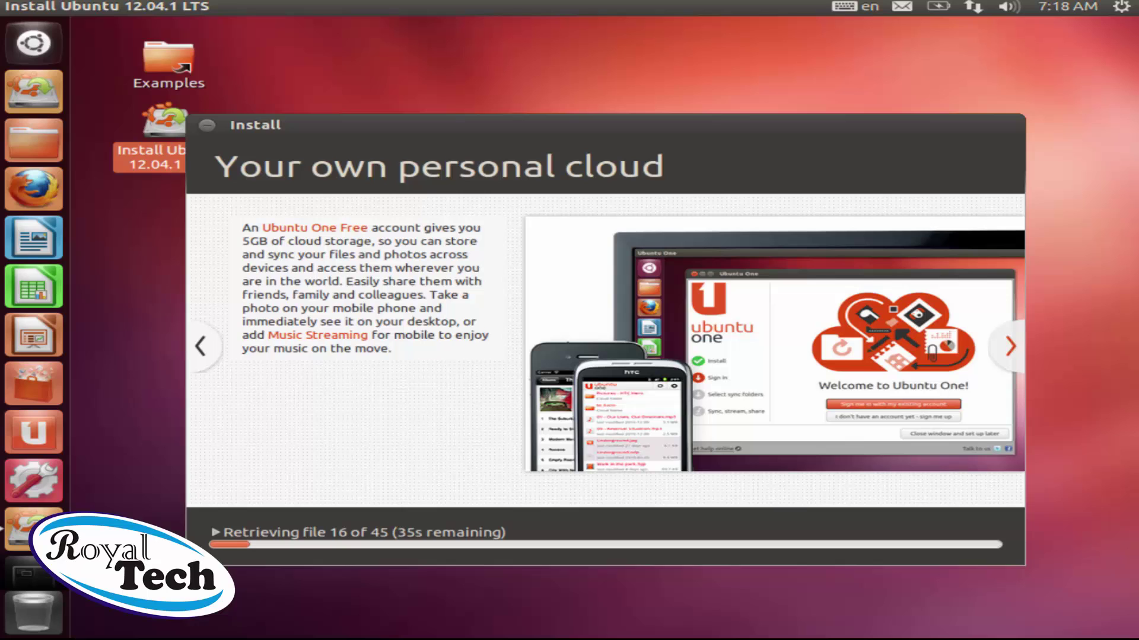
click(1010, 345)
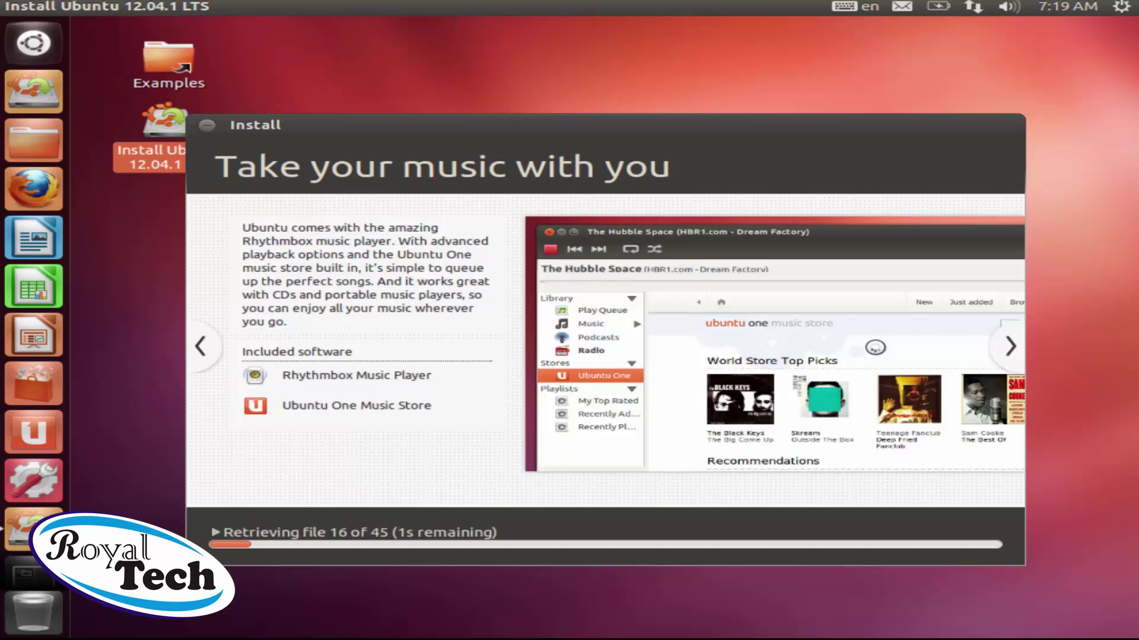
Advance the installer slideshow past 'Stay connected' to 'Browse the web' while files download
click(1011, 345)
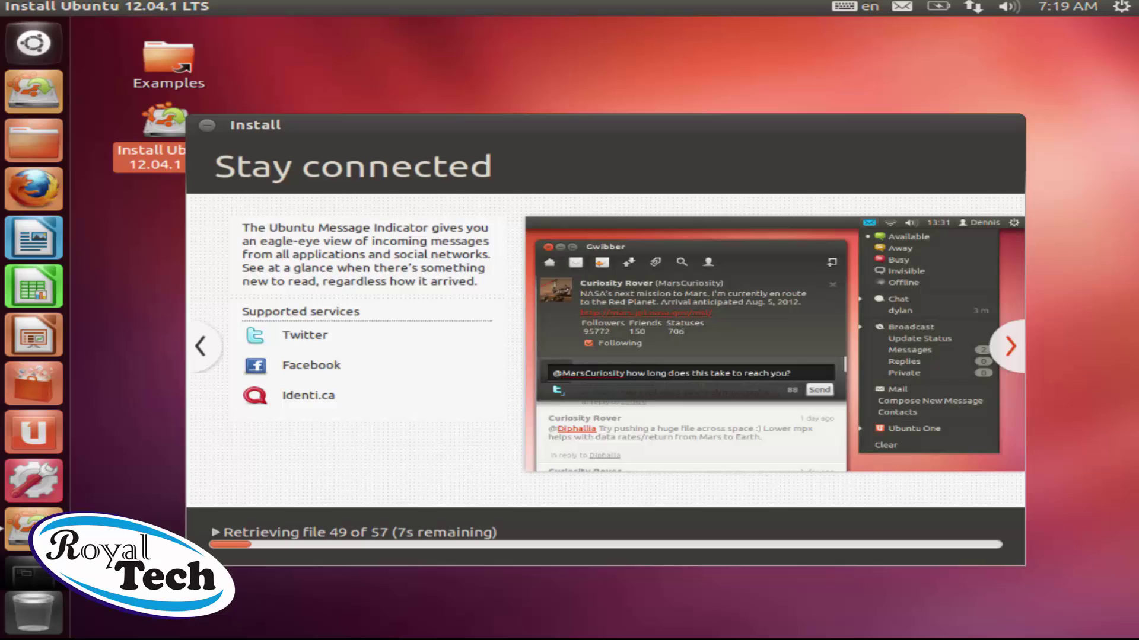
click(1011, 346)
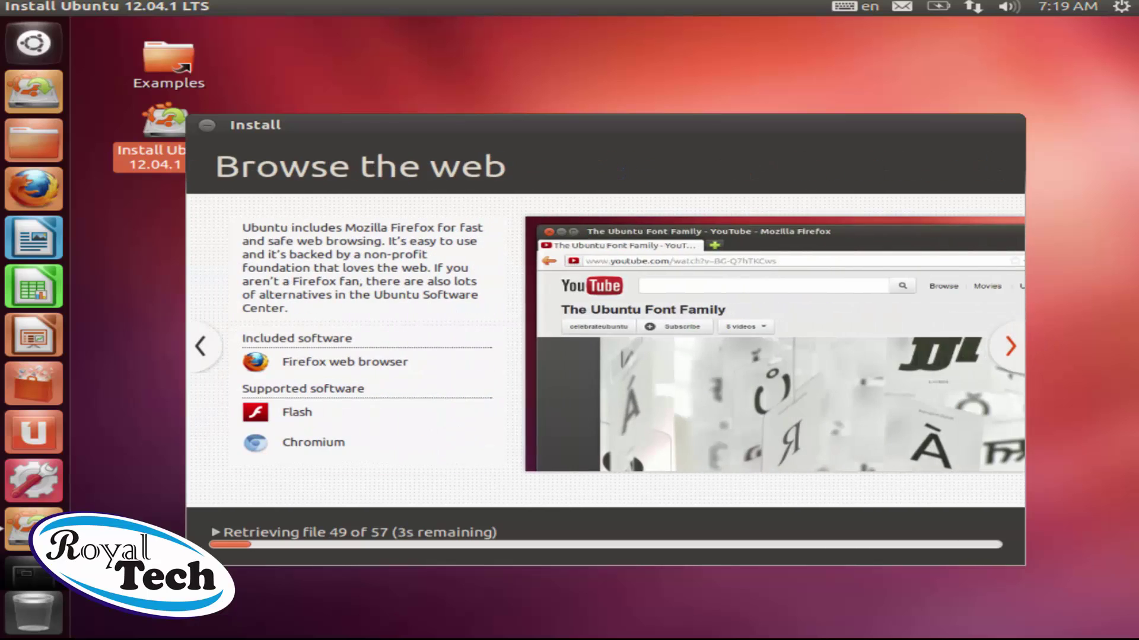